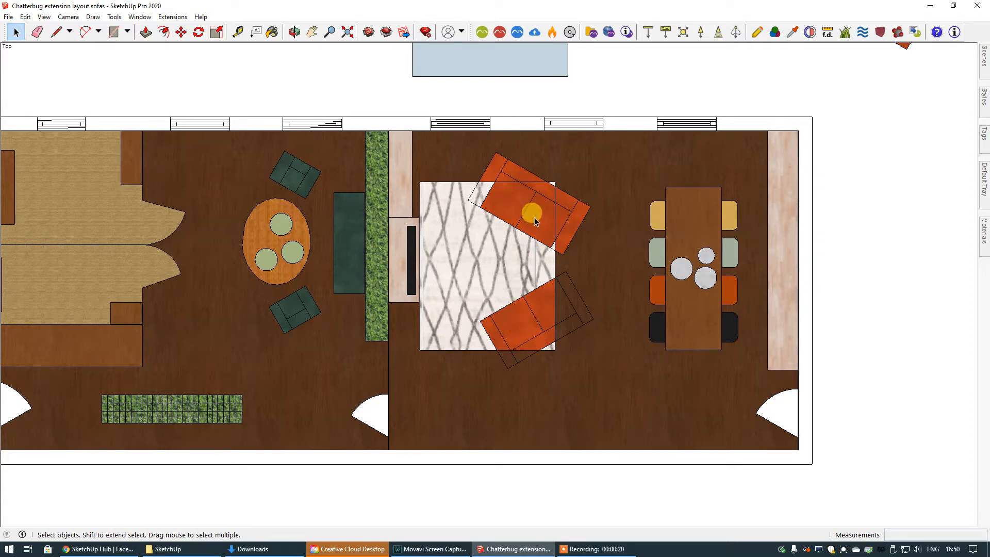
Explode the lower orange sofa component that overlaps the patterned rug.
click(534, 218)
click(524, 323)
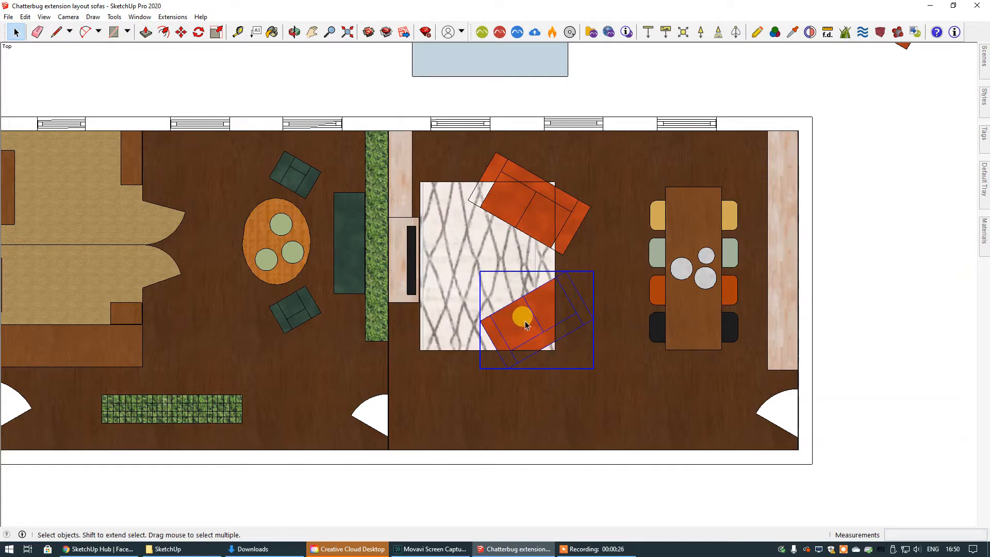
right_click(524, 322)
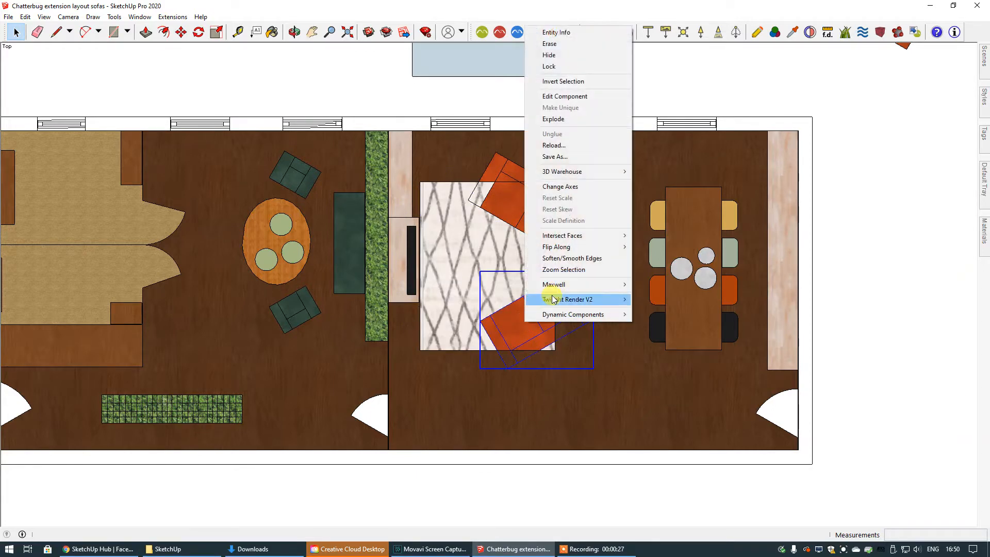
click(577, 120)
click(852, 272)
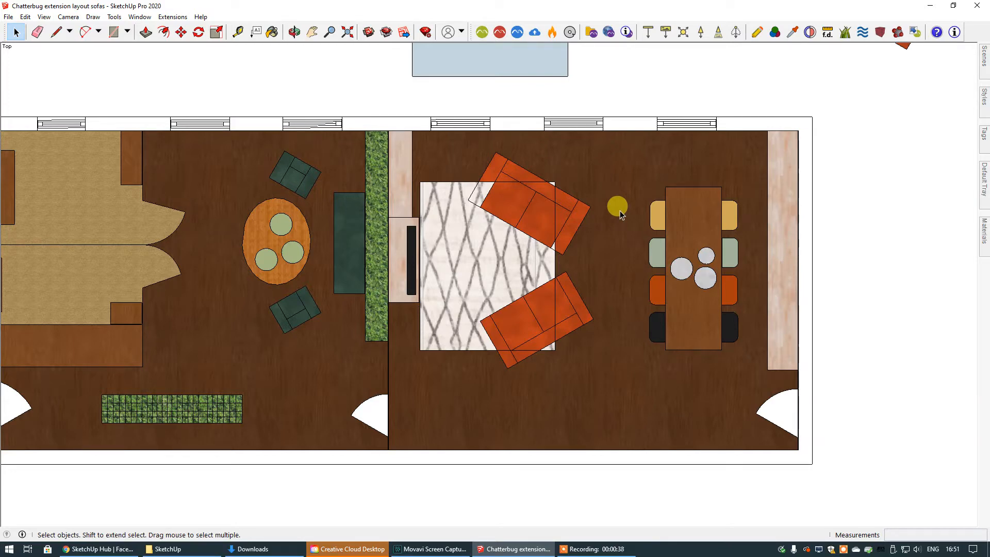
Delete the right-hand room's wooden floor face and the rug edge segments that cross the two orange sofas.
key(Delete)
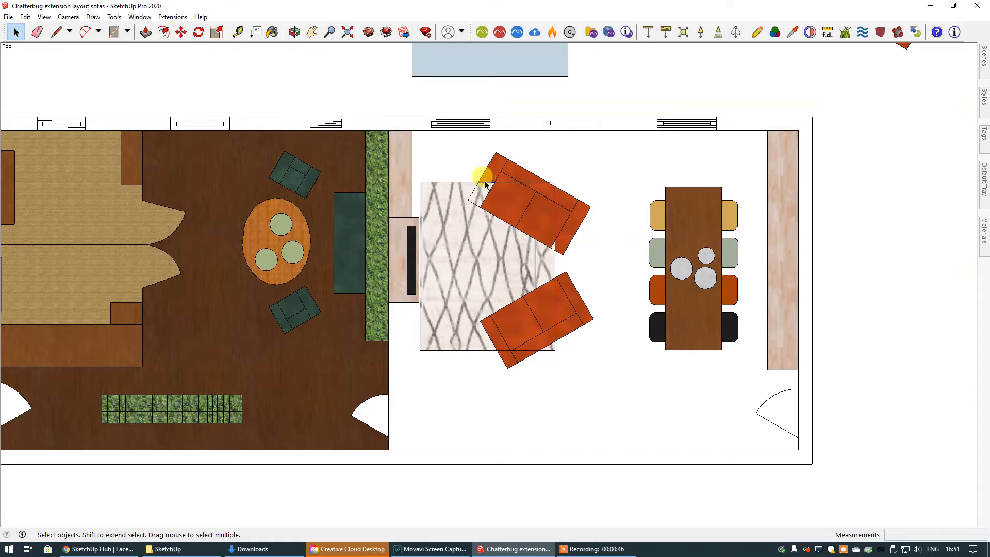
click(503, 183)
key(Delete)
click(534, 182)
key(Delete)
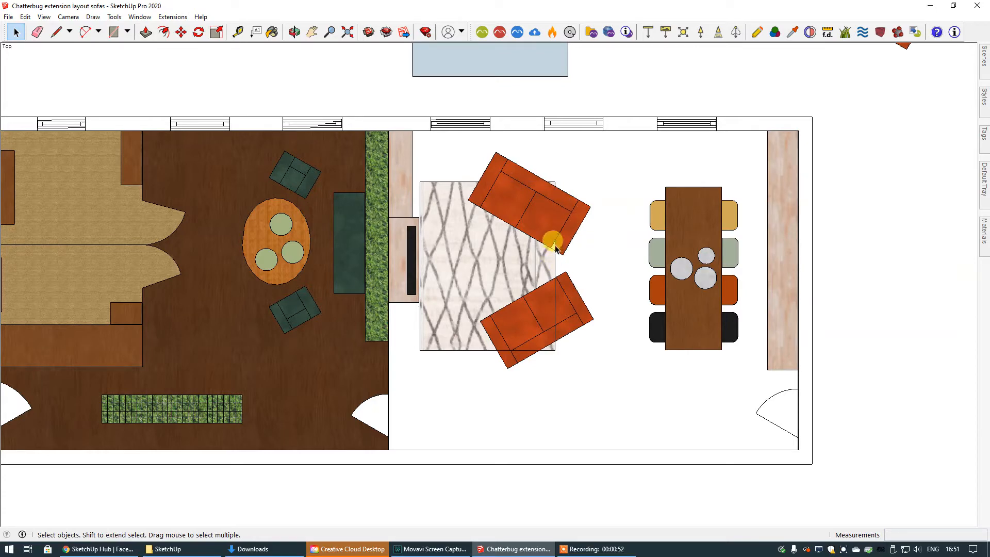
click(554, 302)
key(Delete)
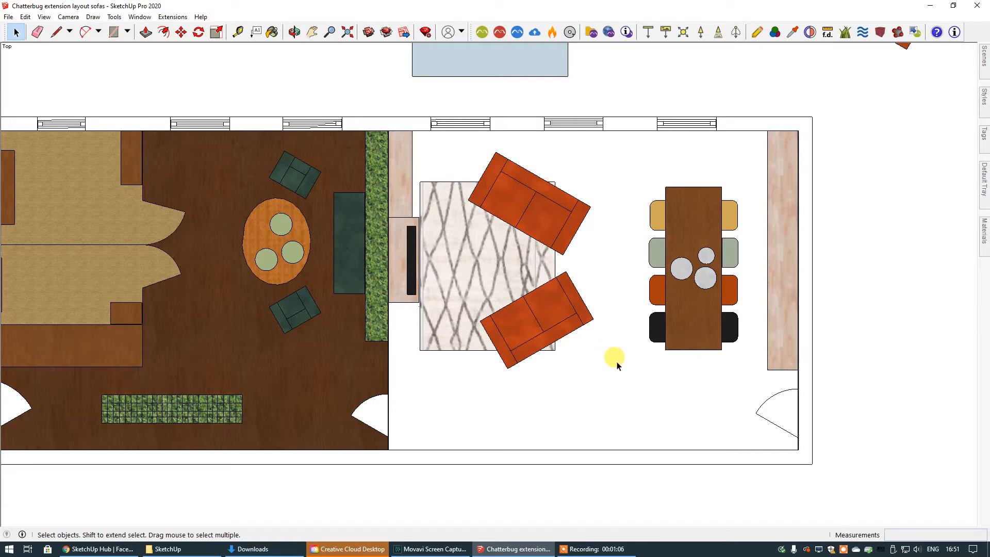
Draw a line about 7294 mm long along the right-hand room's lower wall, corner to corner, to recreate the floor face.
click(56, 33)
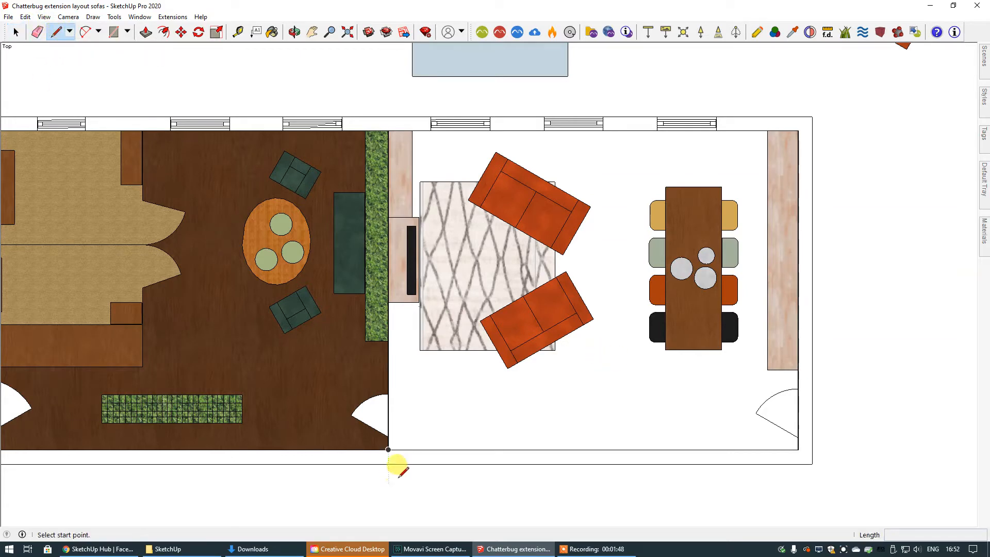
click(388, 450)
click(798, 449)
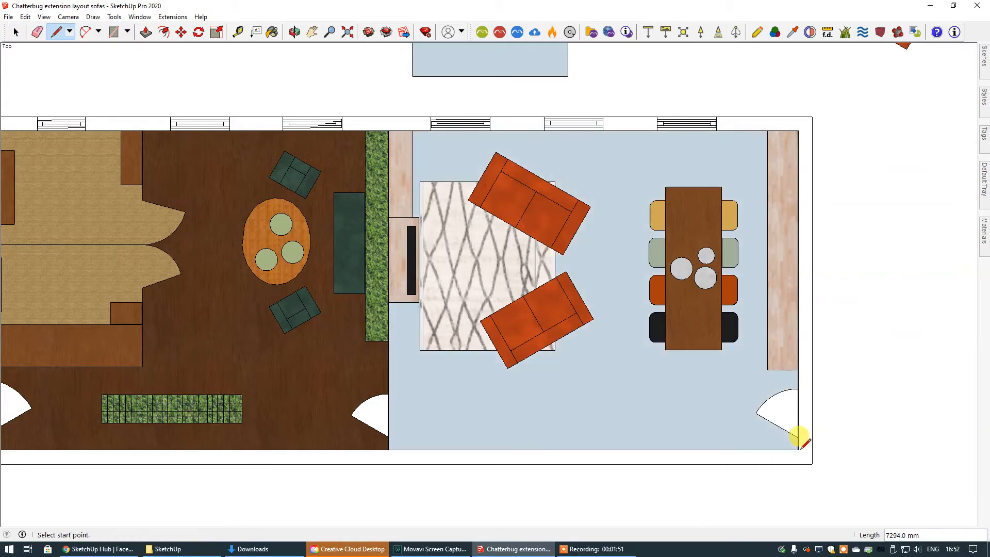
click(16, 32)
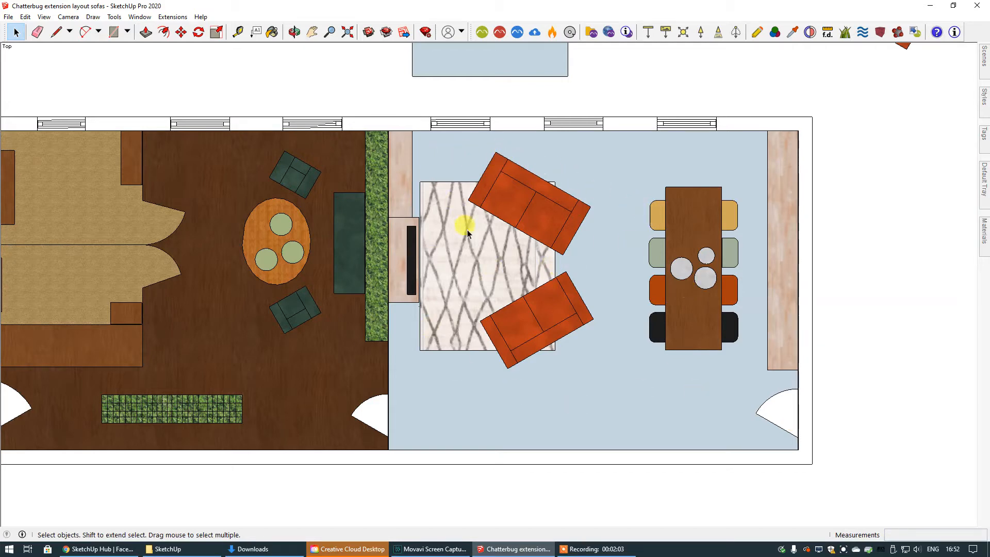
Sample the dark wood material from the left-hand room's floor and paint the right-hand room's floor with it.
click(983, 228)
click(966, 115)
click(204, 162)
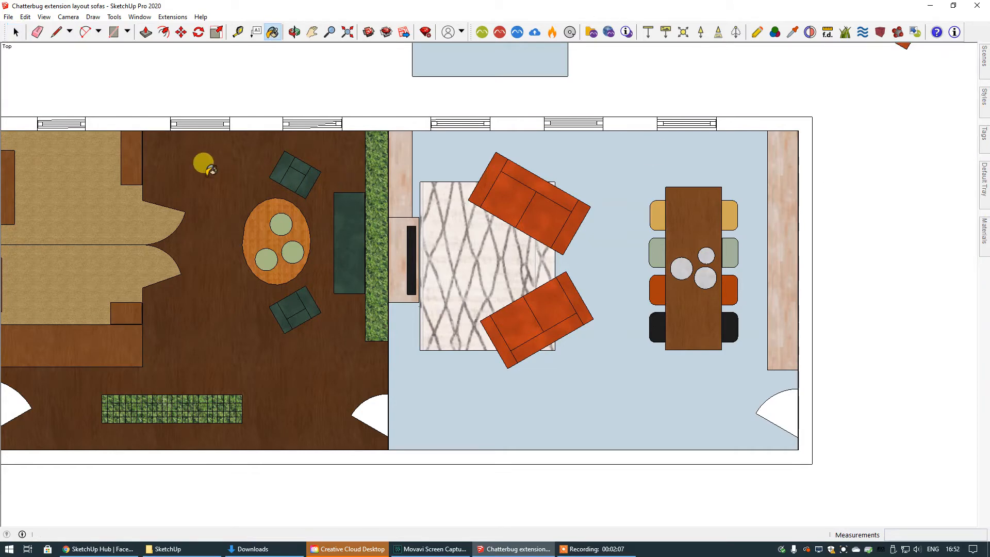
click(574, 145)
click(18, 32)
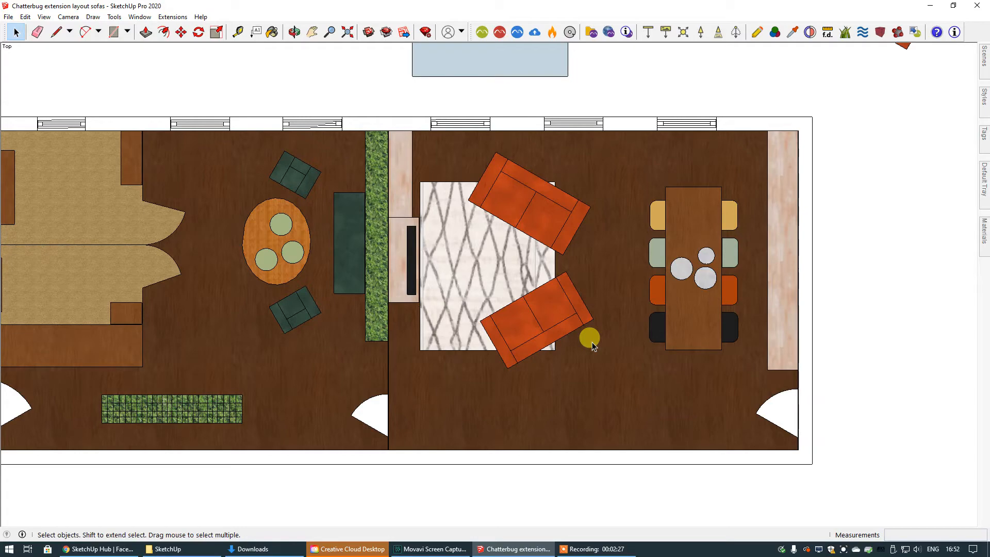
Examine up close how the floor edges meet the outer walls around the right-hand room's corner door.
scroll(846, 404, up, 3)
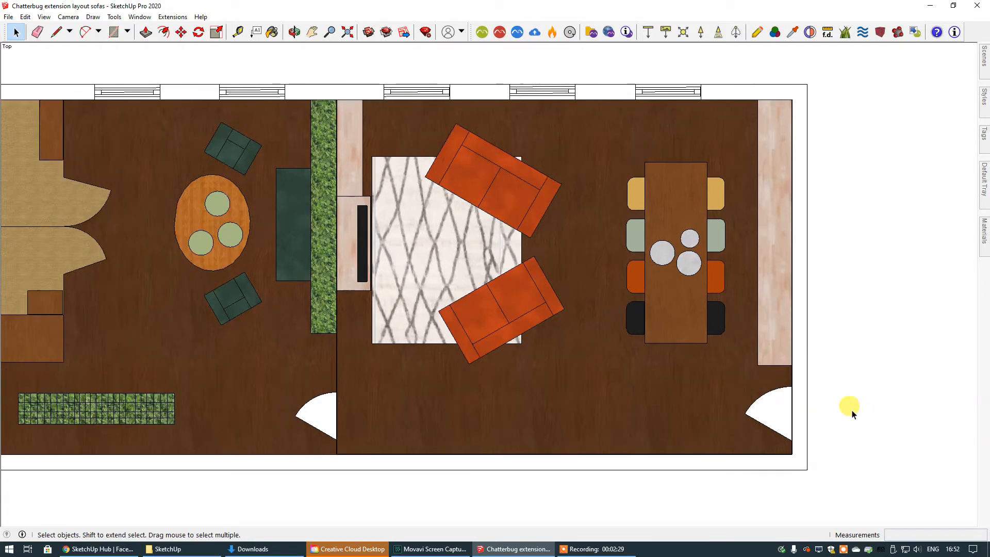
scroll(782, 383, up, 5)
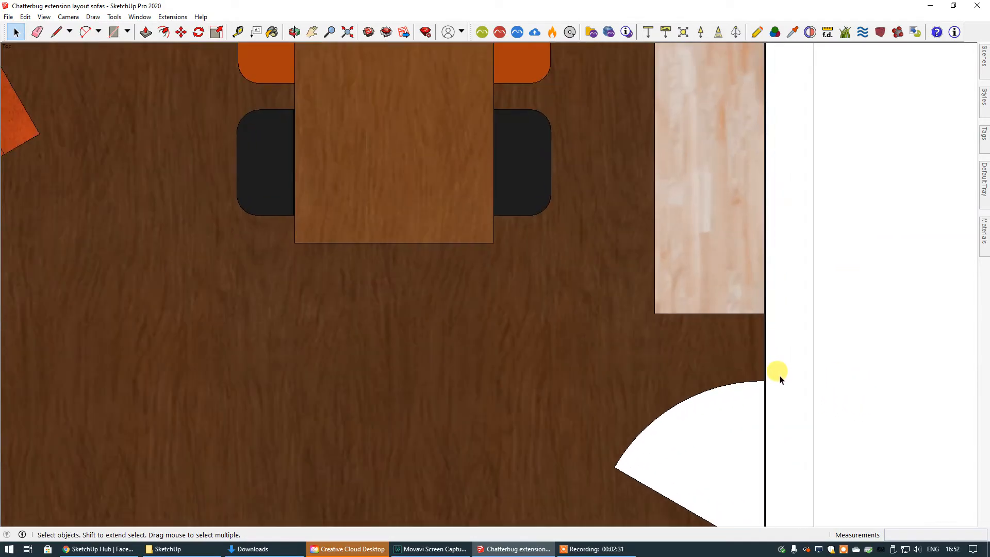
scroll(779, 378, up, 2)
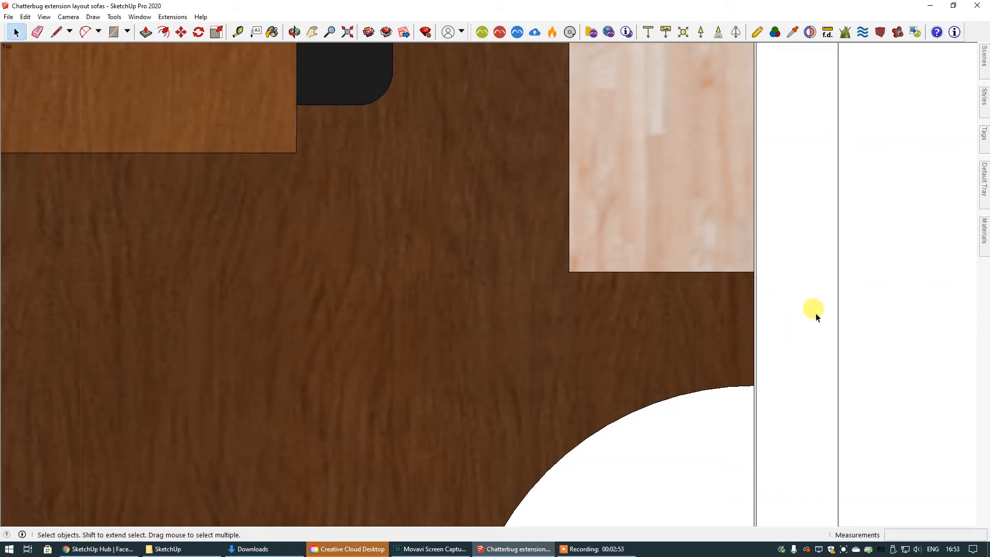
scroll(653, 317, down, 5)
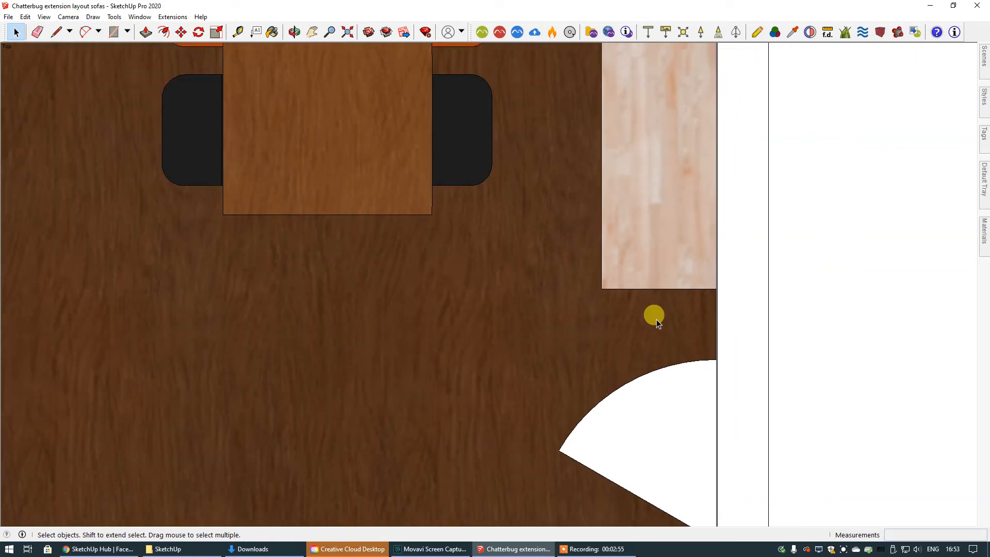
scroll(659, 323, up, 3)
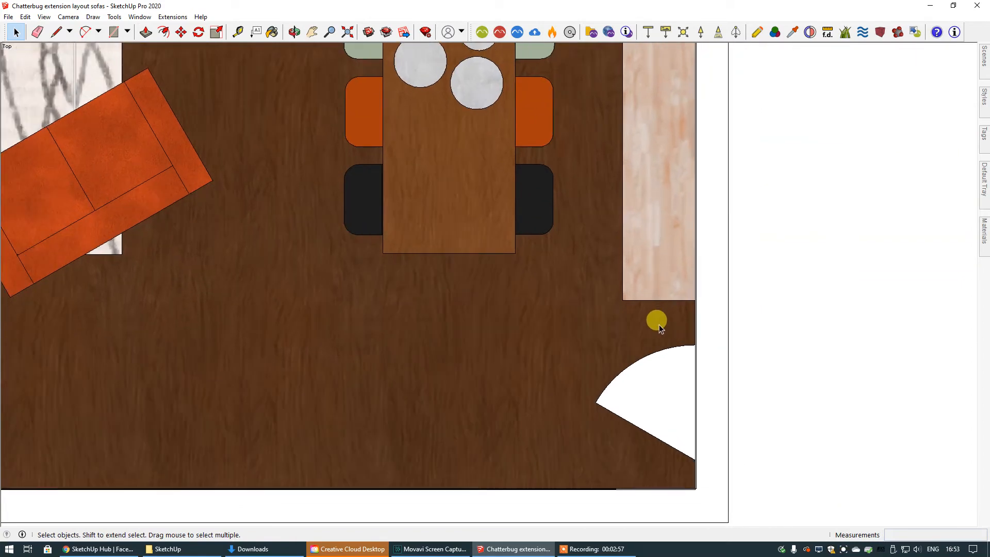
scroll(604, 511, up, 4)
scroll(601, 505, up, 2)
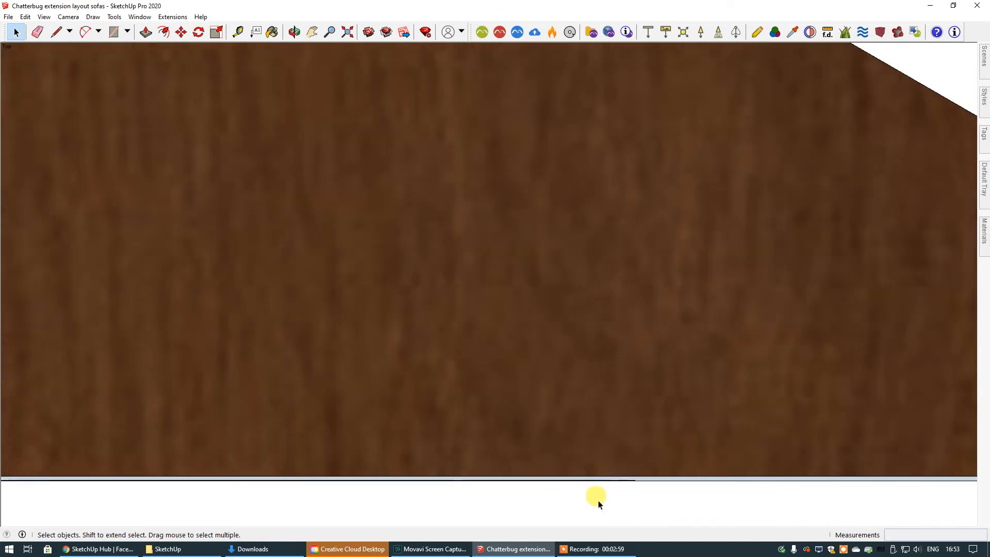
scroll(574, 476, down, 6)
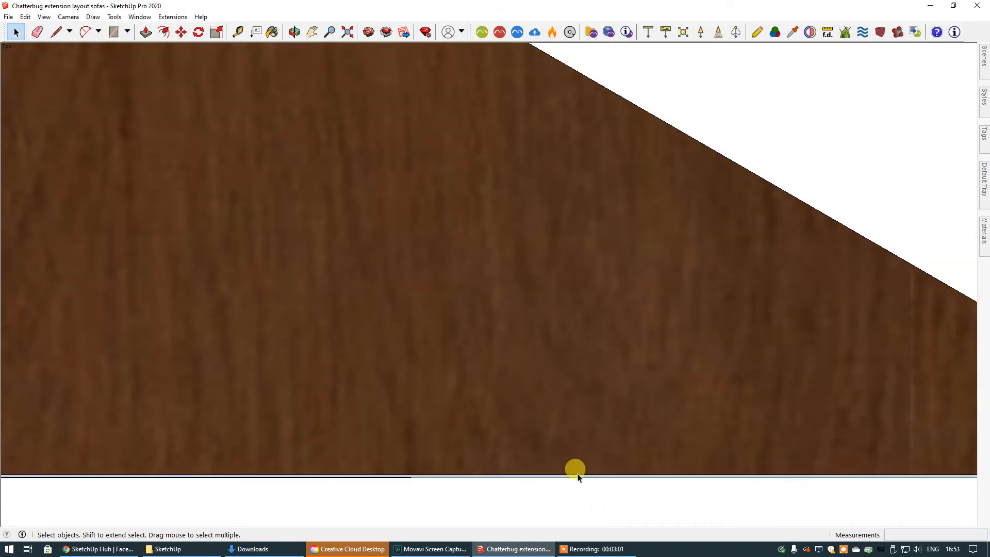
scroll(588, 479, down, 3)
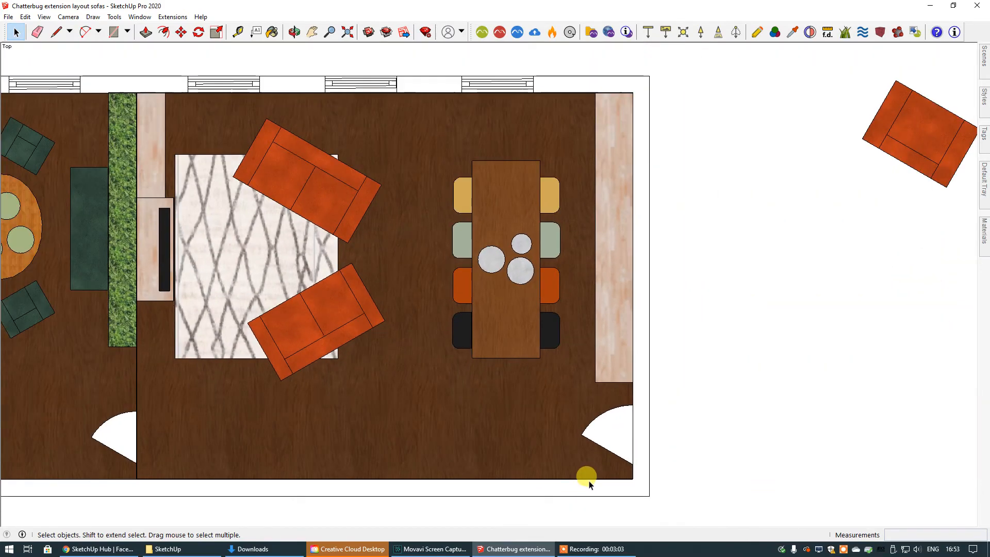
Examine the line work of the window above the rug and its alignment with the wall at close range.
click(312, 32)
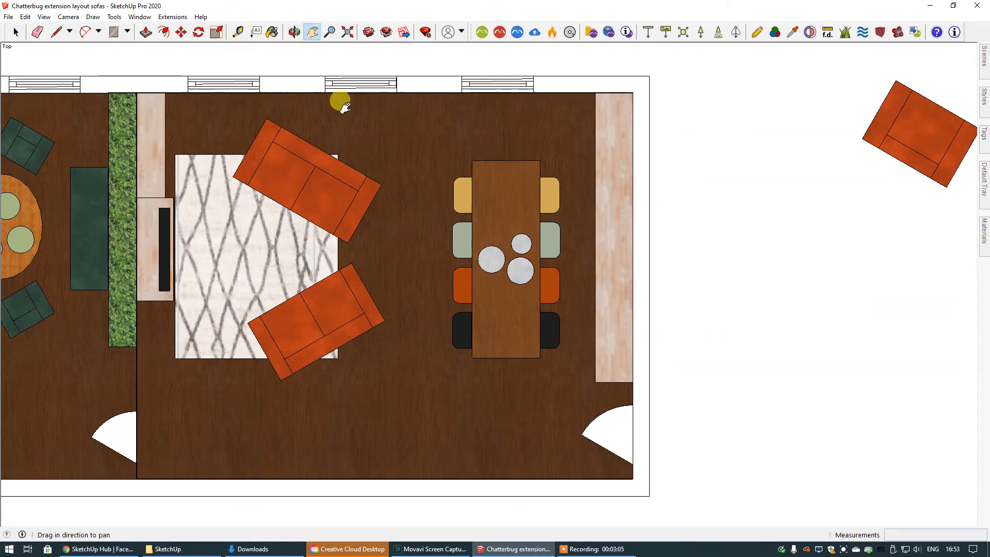
drag(338, 99, 405, 257)
scroll(434, 245, up, 4)
scroll(432, 206, up, 1)
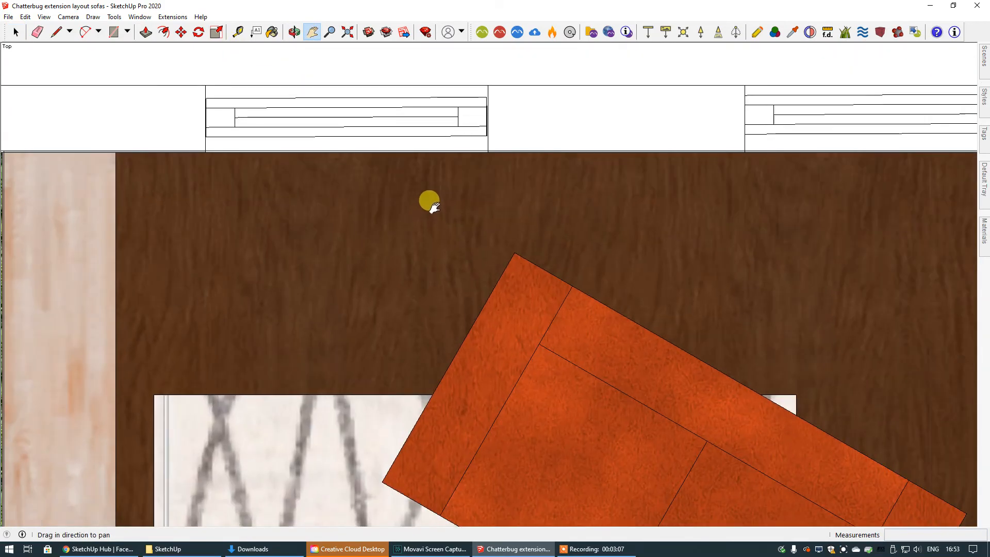
click(15, 32)
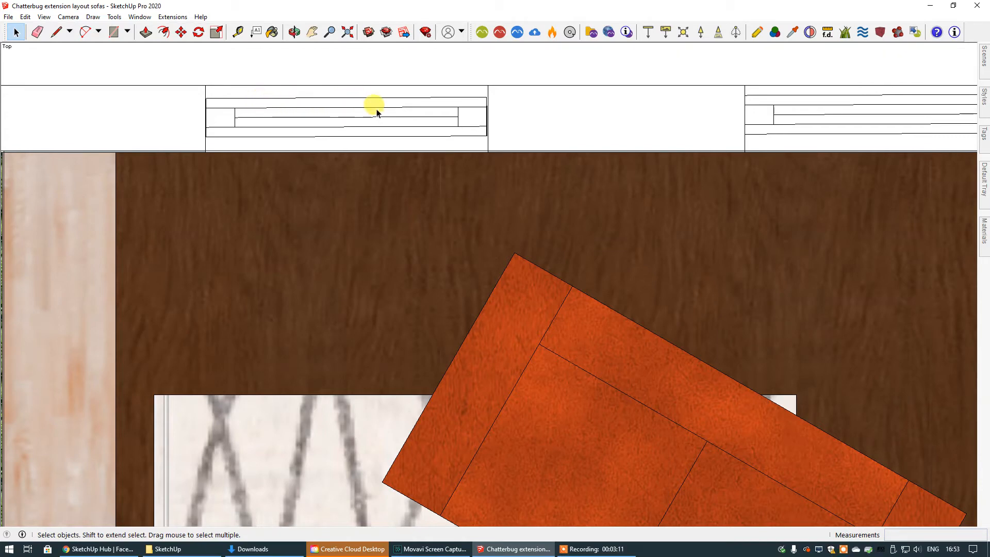
scroll(364, 100, up, 3)
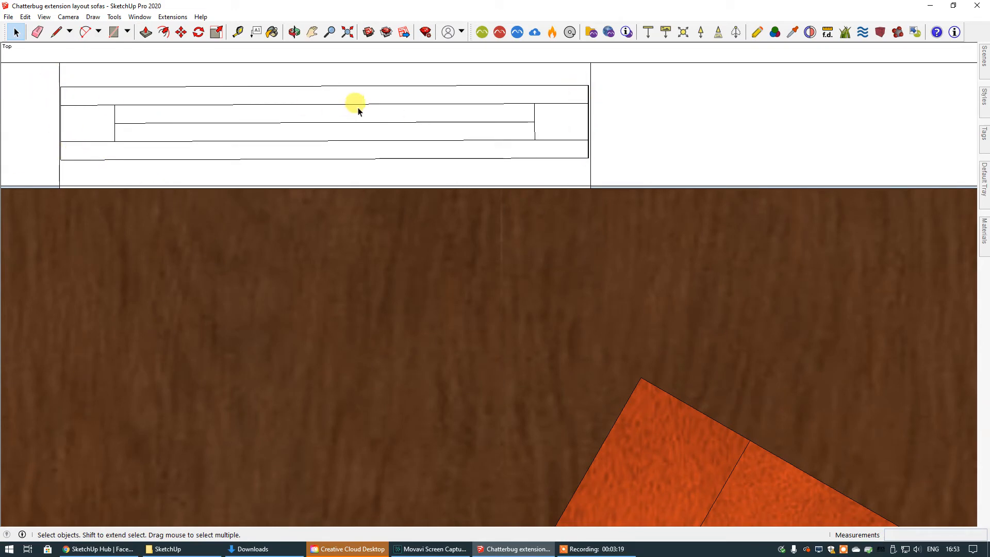
click(313, 32)
drag(342, 78, 513, 188)
click(14, 32)
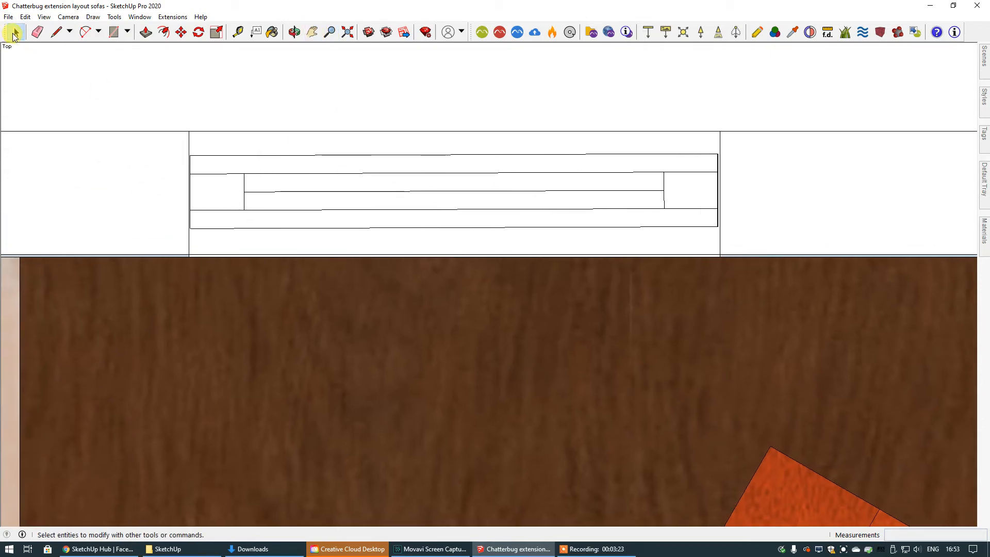
click(299, 208)
click(259, 157)
click(277, 115)
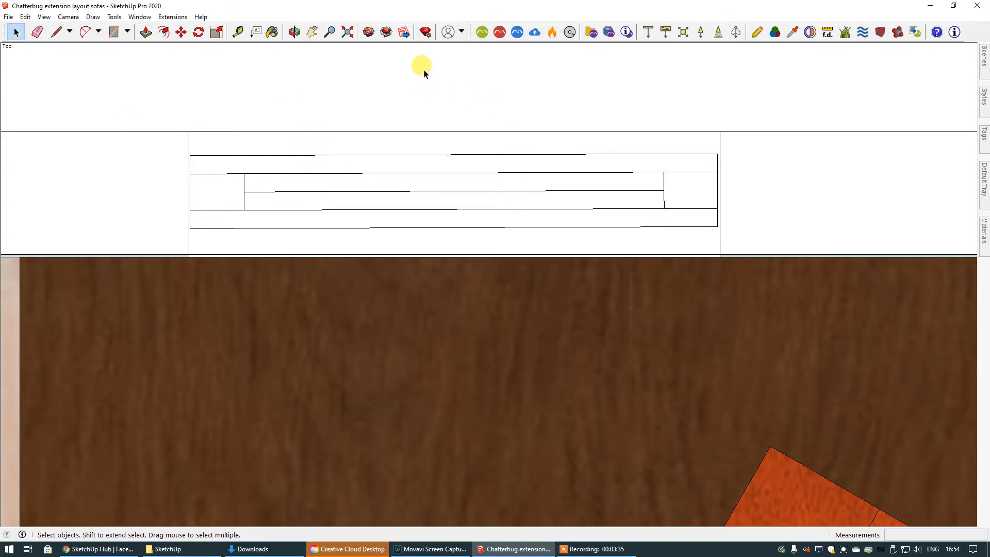
scroll(724, 187, up, 1)
scroll(723, 187, up, 2)
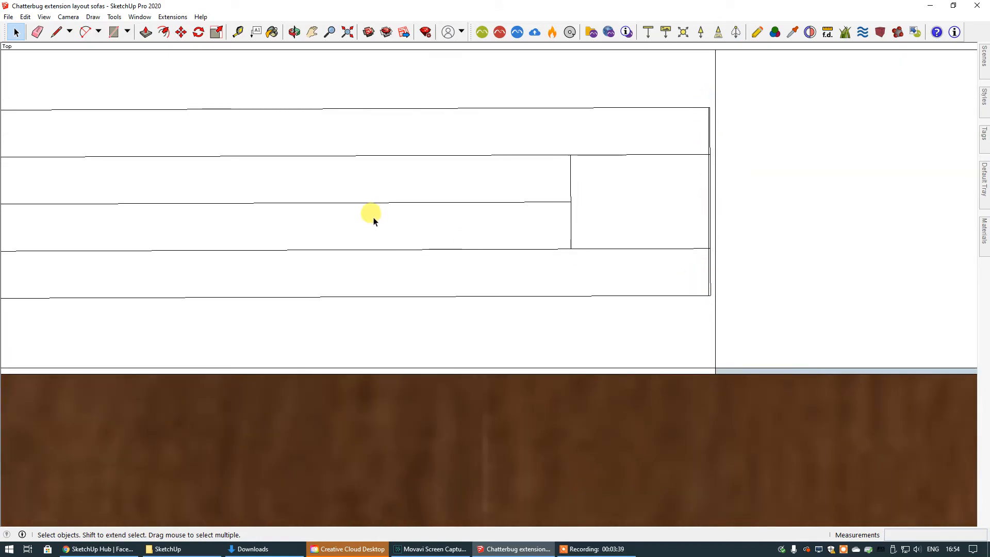
scroll(374, 216, down, 2)
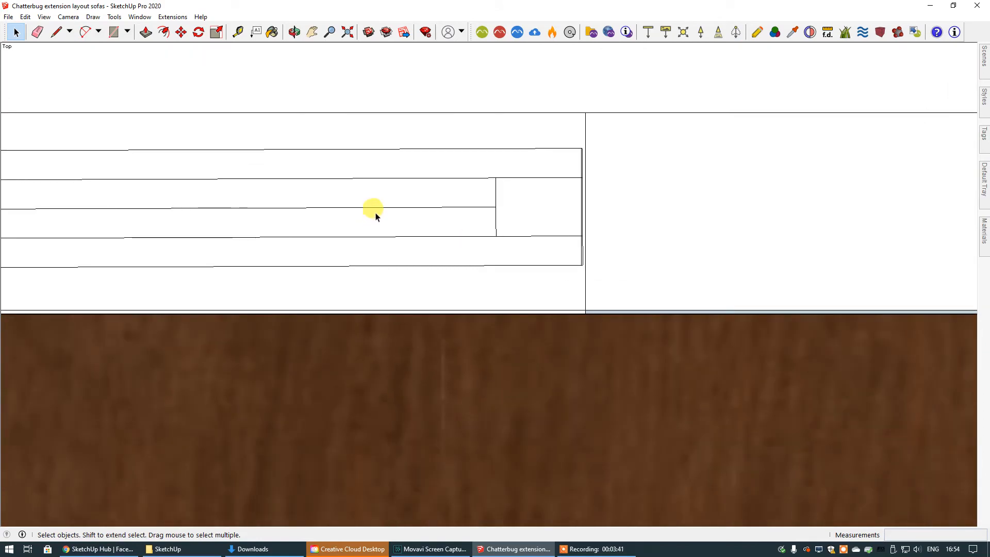
scroll(376, 216, down, 5)
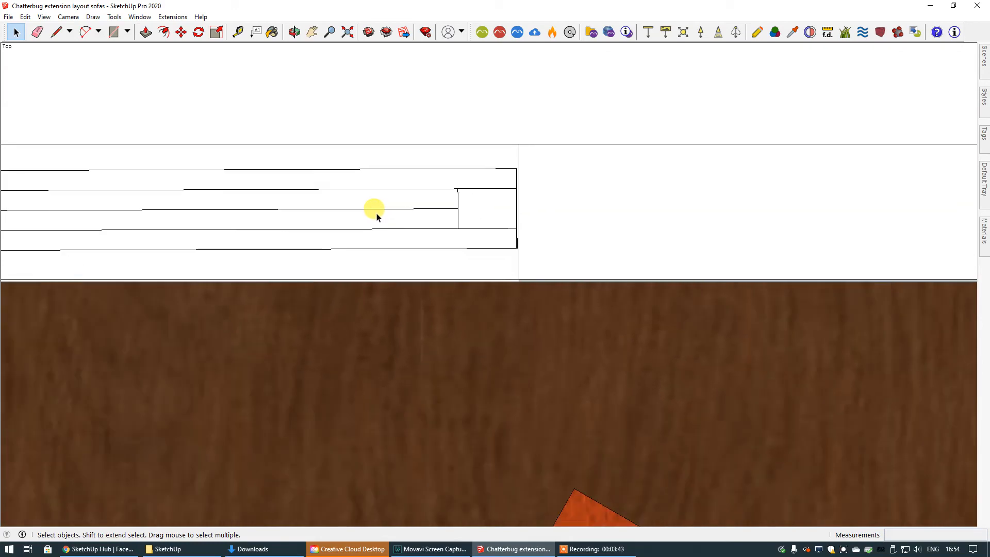
scroll(376, 215, down, 4)
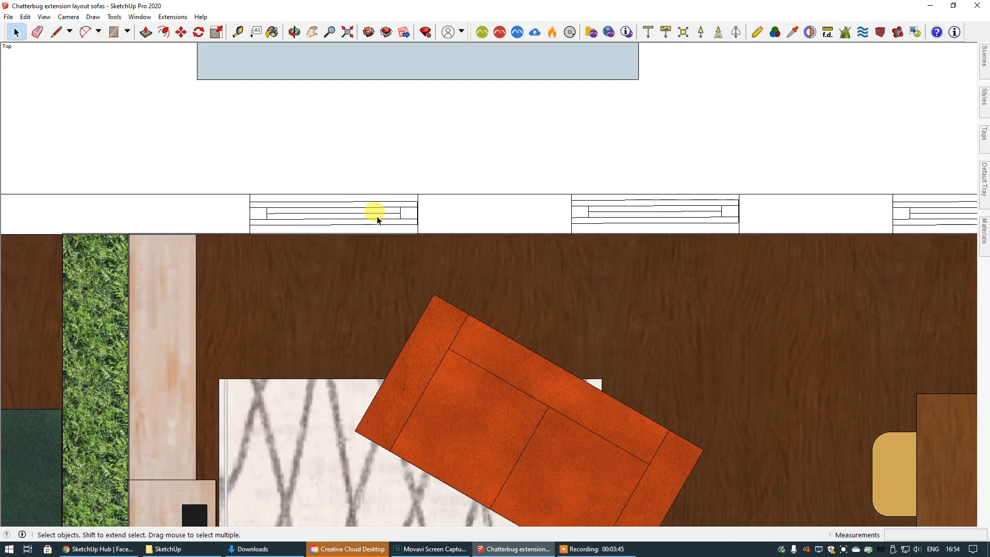
Show the drawing axes in the top view of the whole floor plan.
click(312, 32)
drag(435, 306, 440, 139)
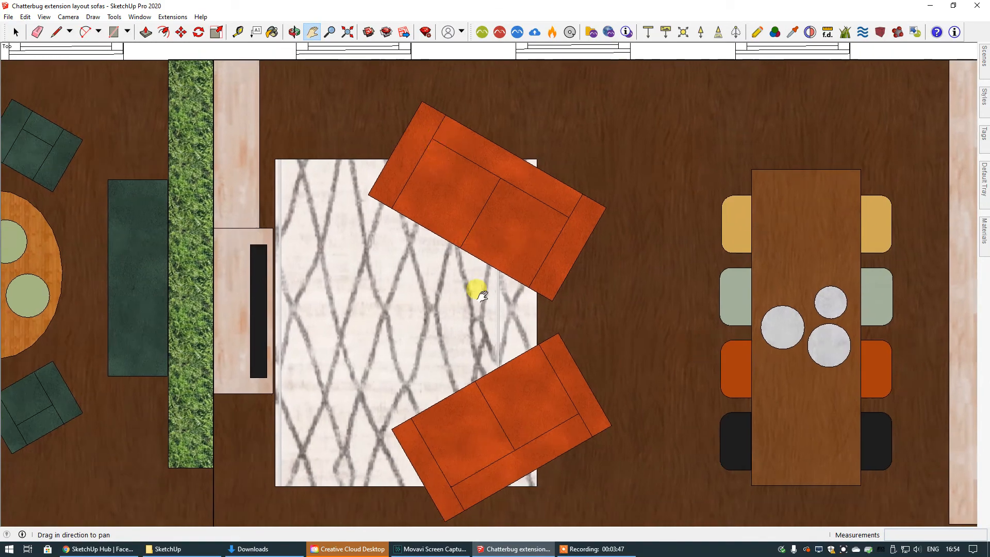
scroll(475, 289, down, 5)
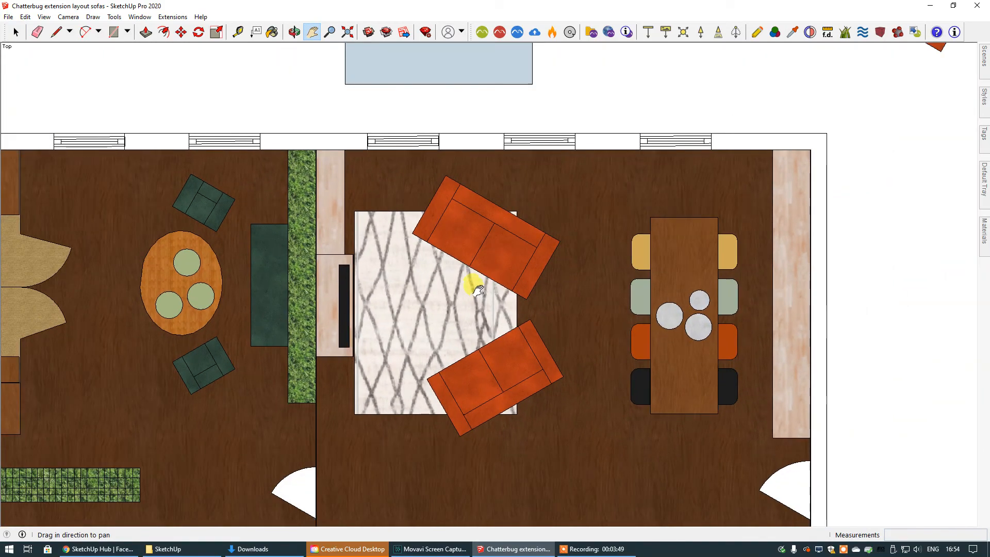
drag(479, 293, 485, 232)
click(18, 33)
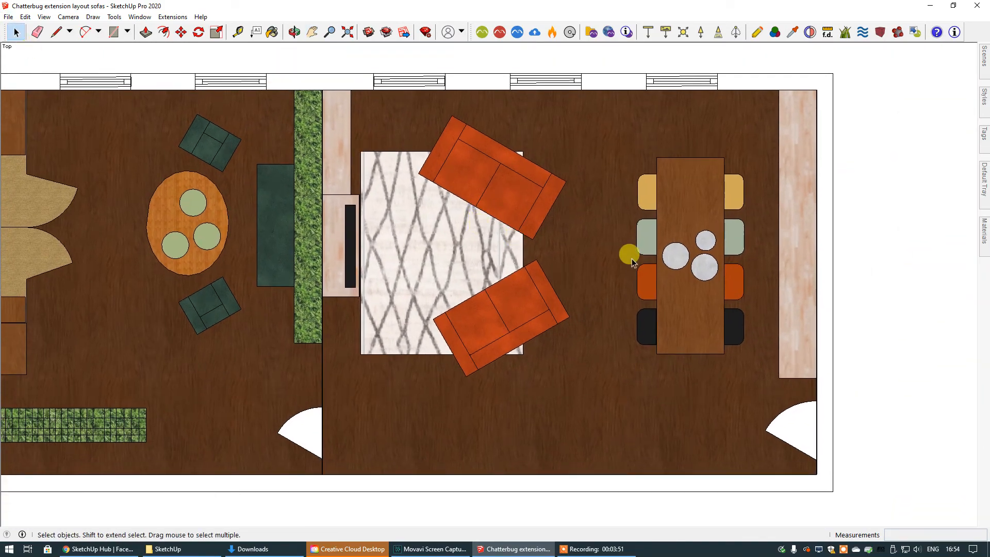
click(312, 32)
drag(377, 203, 450, 250)
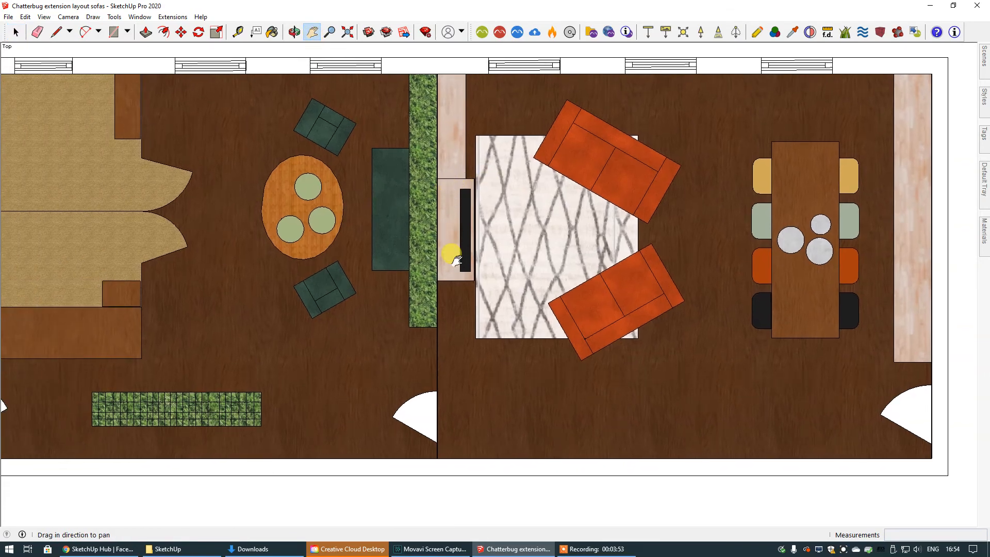
scroll(450, 249, down, 6)
scroll(451, 249, up, 4)
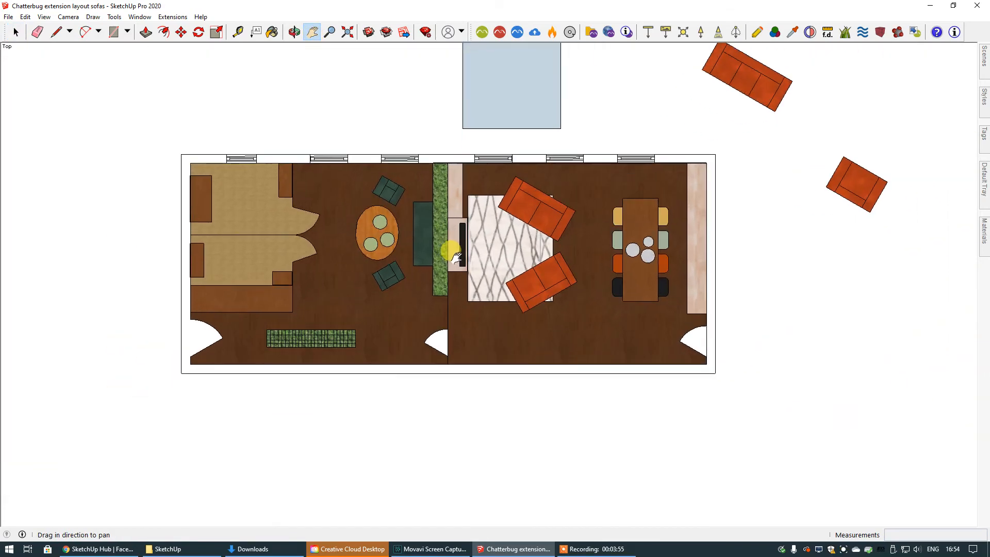
click(18, 33)
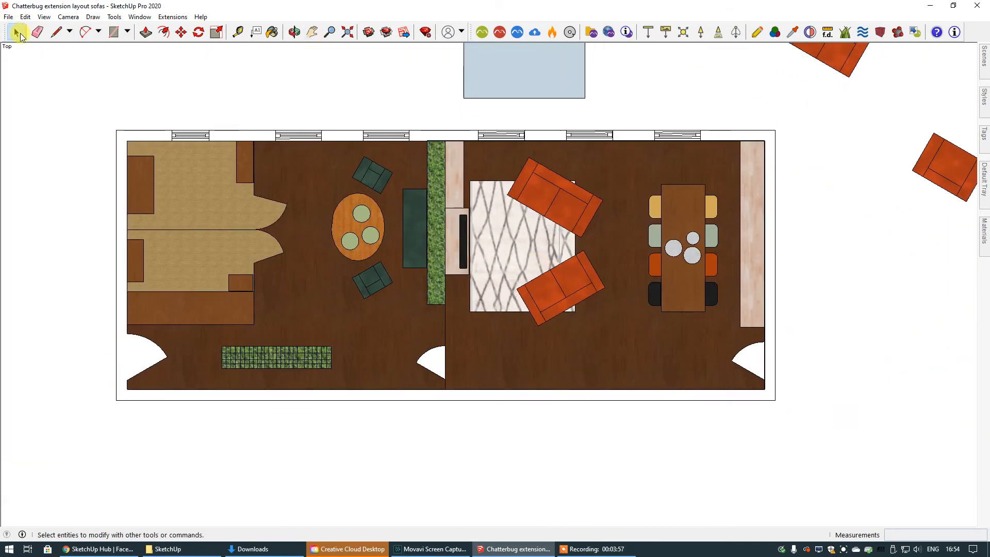
click(44, 17)
click(73, 111)
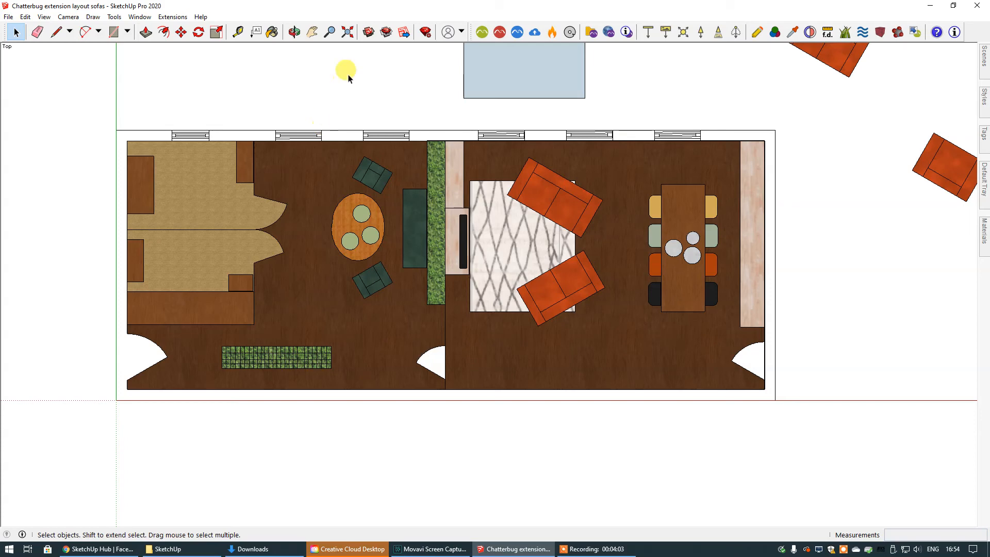
Delete the spare blue rectangle above the plan and the two unused orange seats outside the building.
click(347, 32)
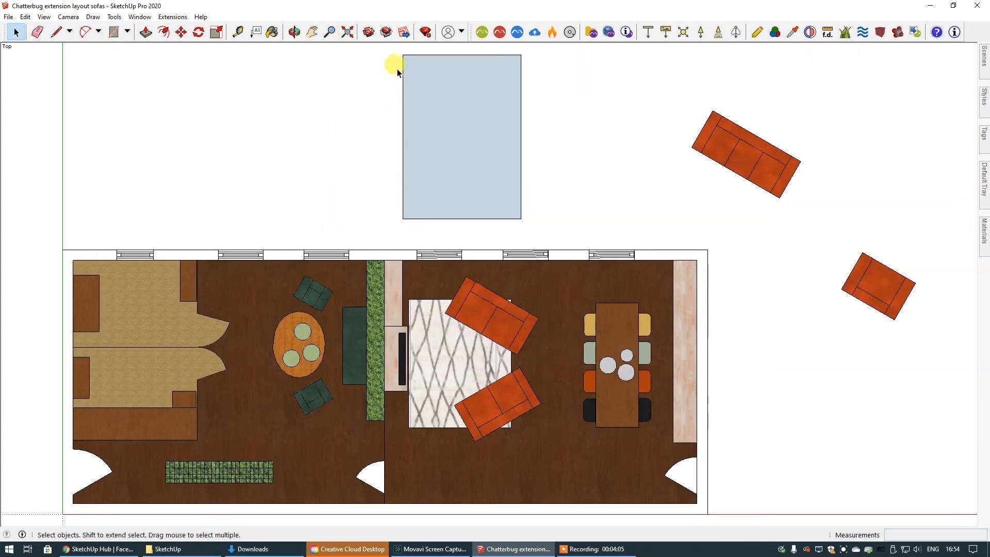
drag(388, 45, 568, 221)
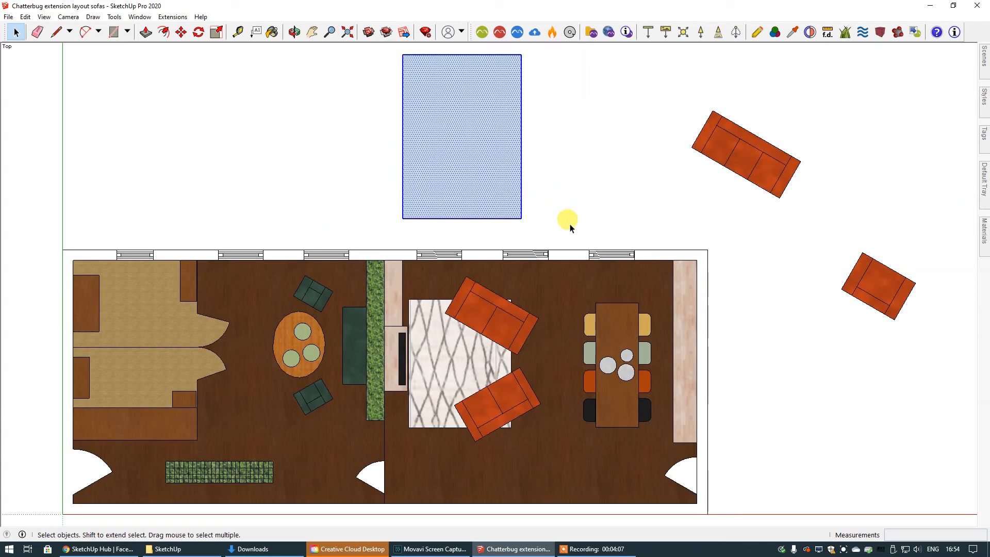
key(Delete)
drag(674, 90, 928, 358)
key(Delete)
key(Delete)
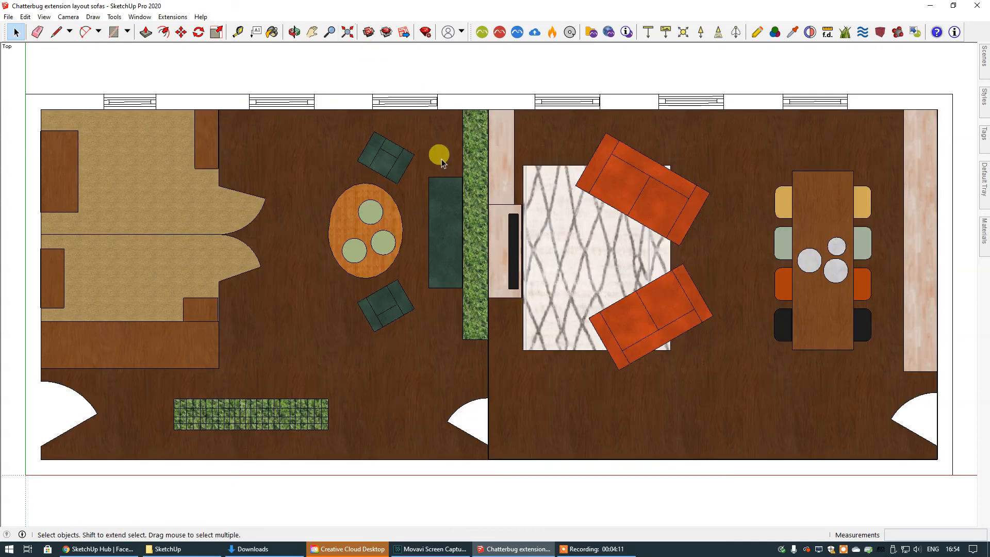